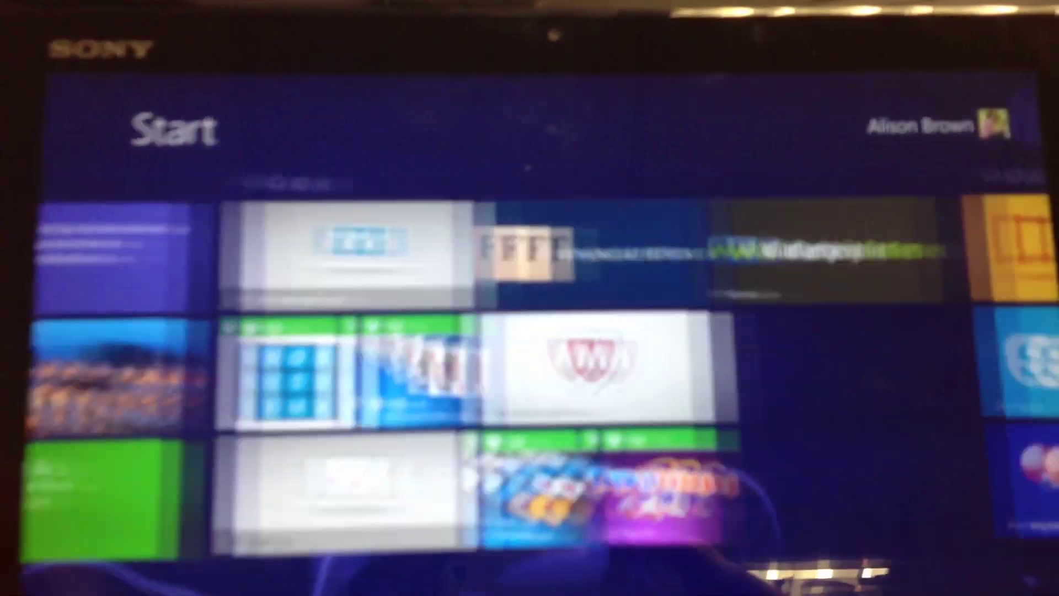
scroll(734, 472, right, 5)
scroll(530, 331, left, 10)
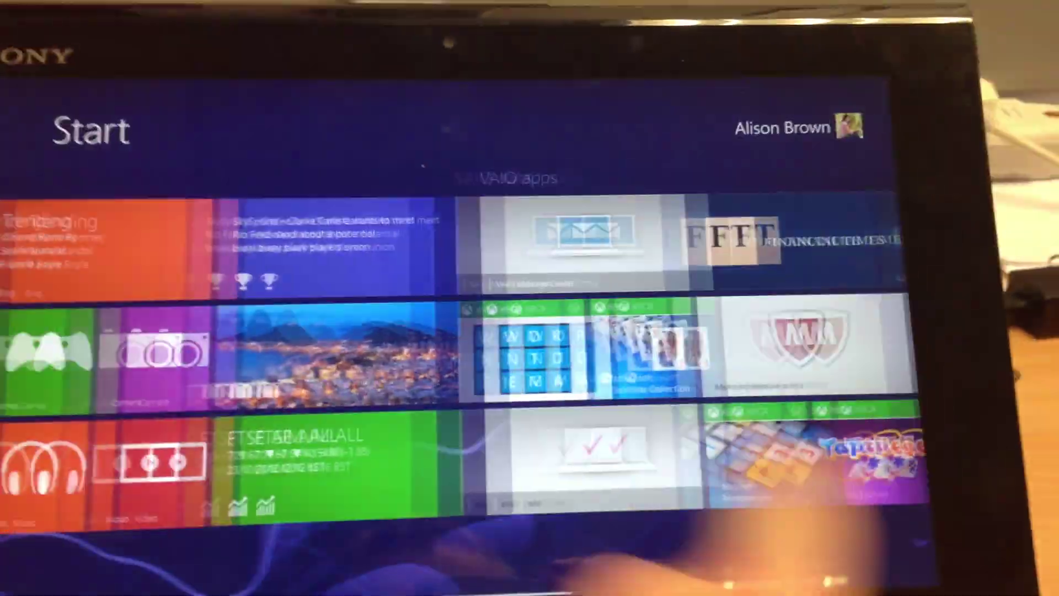
scroll(710, 307, left, 5)
scroll(531, 331, right, 5)
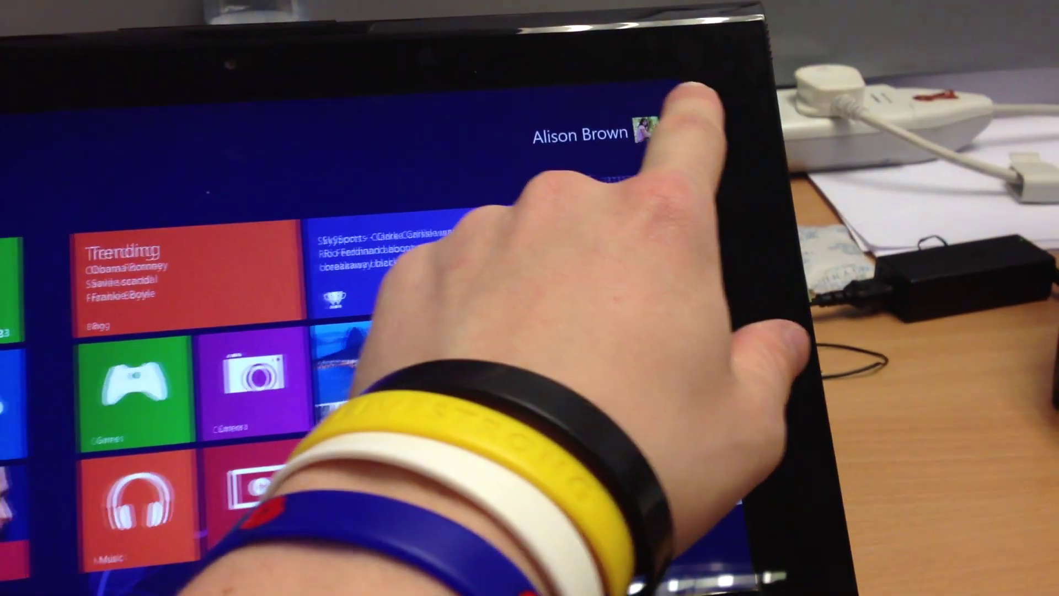